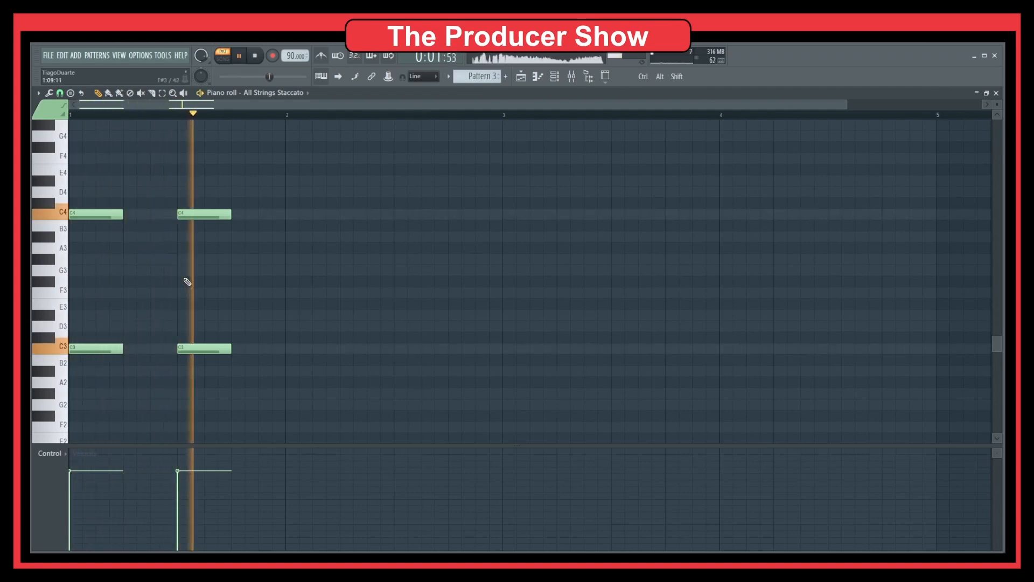
- Repeat the C3/C4 note pairs in bar 2 and add short D#3/D#4 notes at the ends of bars 1 and 2
key("space")
left_click_drag(300, 188, 307, 354)
scroll(305, 358, "up", 2)
left_click(305, 360)
left_click_drag(221, 243, 287, 372)
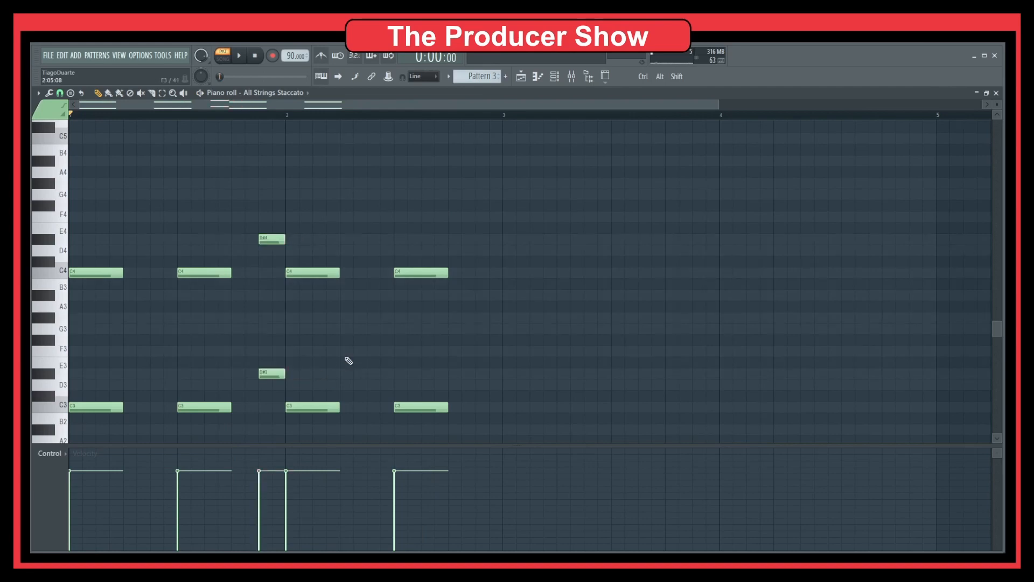
left_click_drag(266, 374, 487, 378)
- Duplicate the whole two-bar octave pattern into bars 3 and 4
left_click_drag(567, 211, 70, 388)
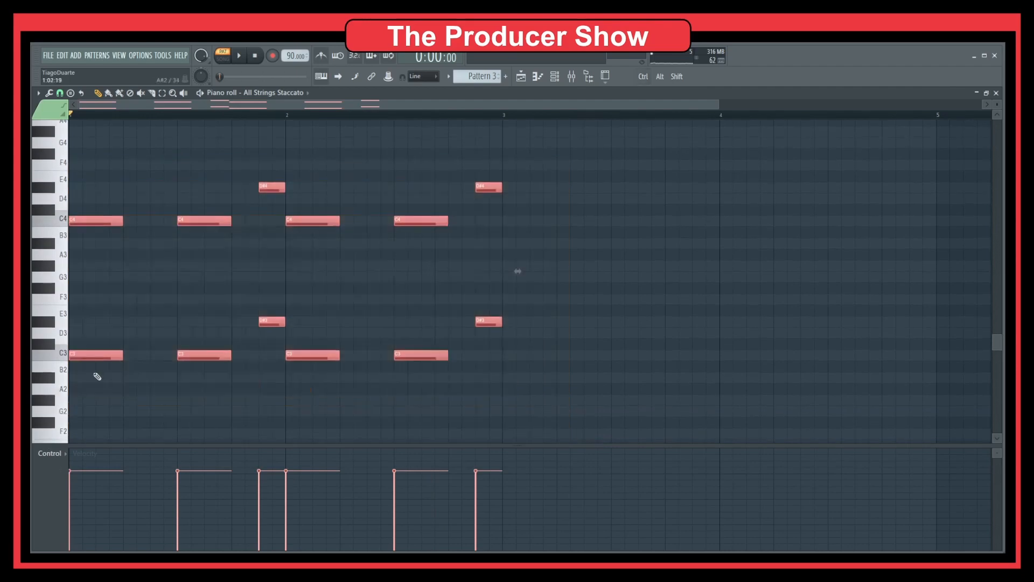
key("ctrl+b")
left_click_drag(677, 262, 280, 350)
left_click(409, 361, "ctrl")
- Replace the second C3/C4 pair in bar 4 with a short descending G, F, D#, C run doubled in octaves 3 and 4
left_click_drag(429, 367, 450, 307)
mouse_move(455, 212)
left_mouse_down()
mouse_move(469, 394)
mouse_move(463, 319)
mouse_move(447, 298)
left_mouse_up()
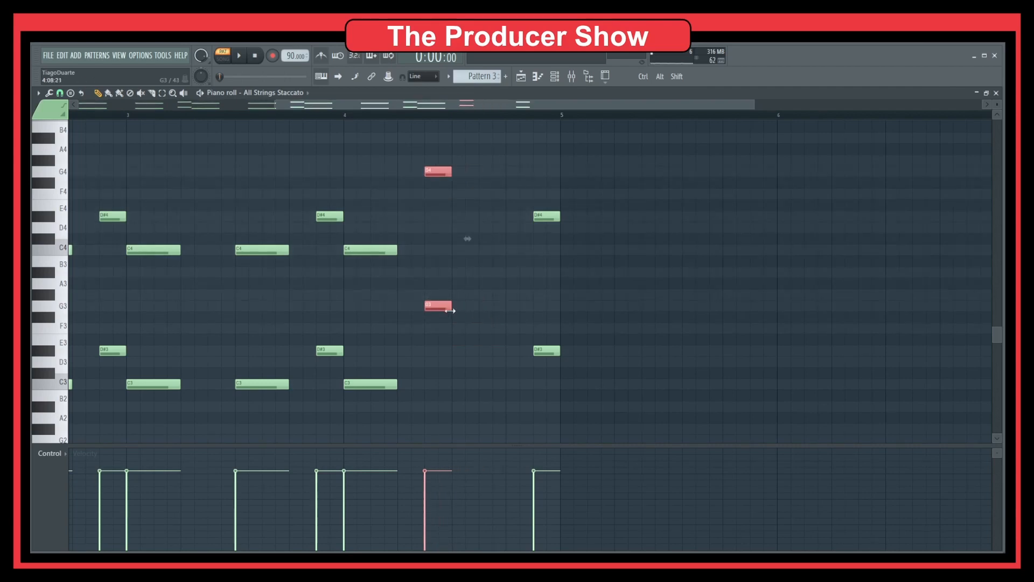
left_click_drag(438, 307, 518, 368)
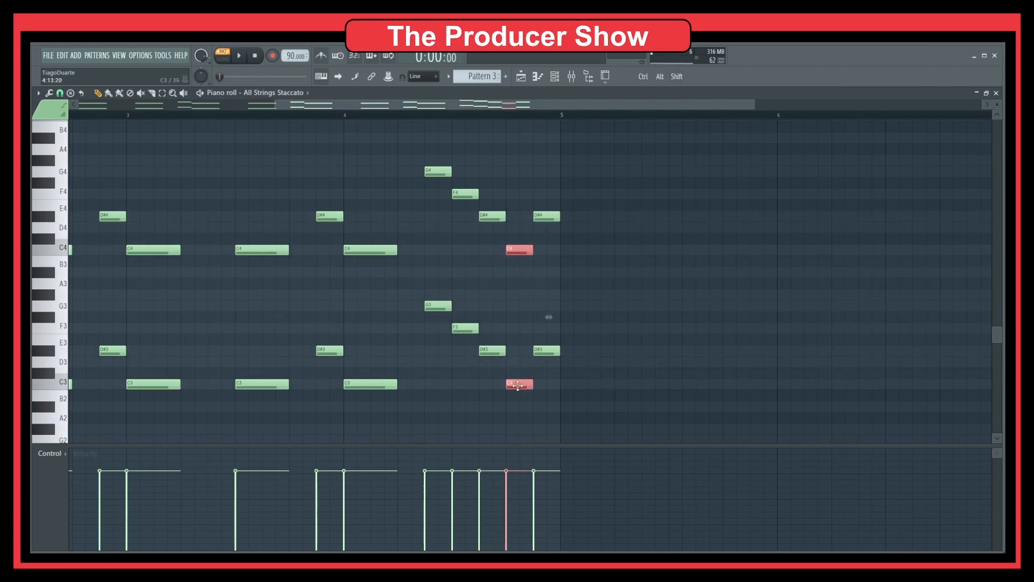
- Play the pattern back and change the C3/C4 pair in the bar 4 run to D3/D4
key("space")
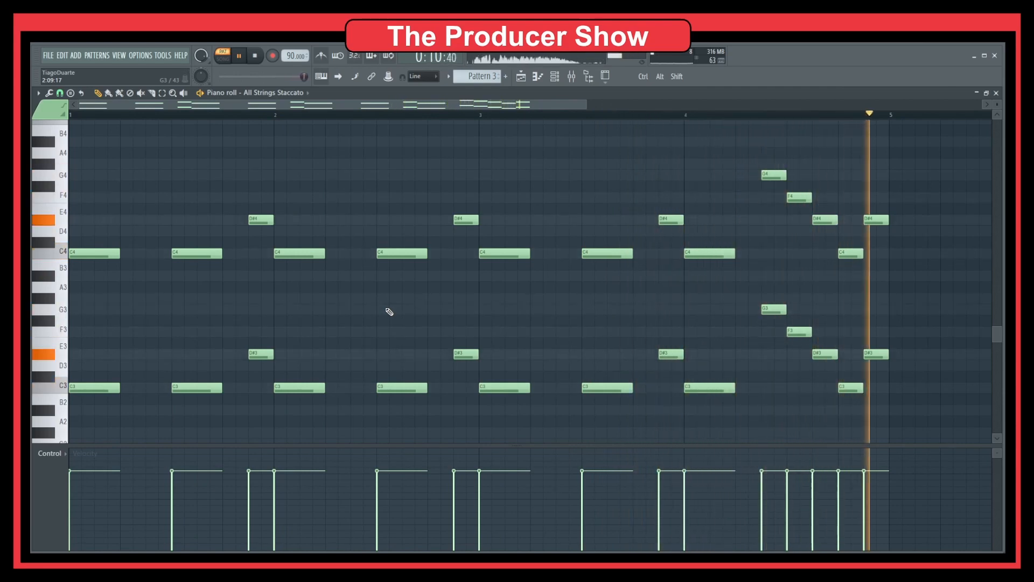
left_click_drag(861, 413, 845, 227)
right_click(835, 258)
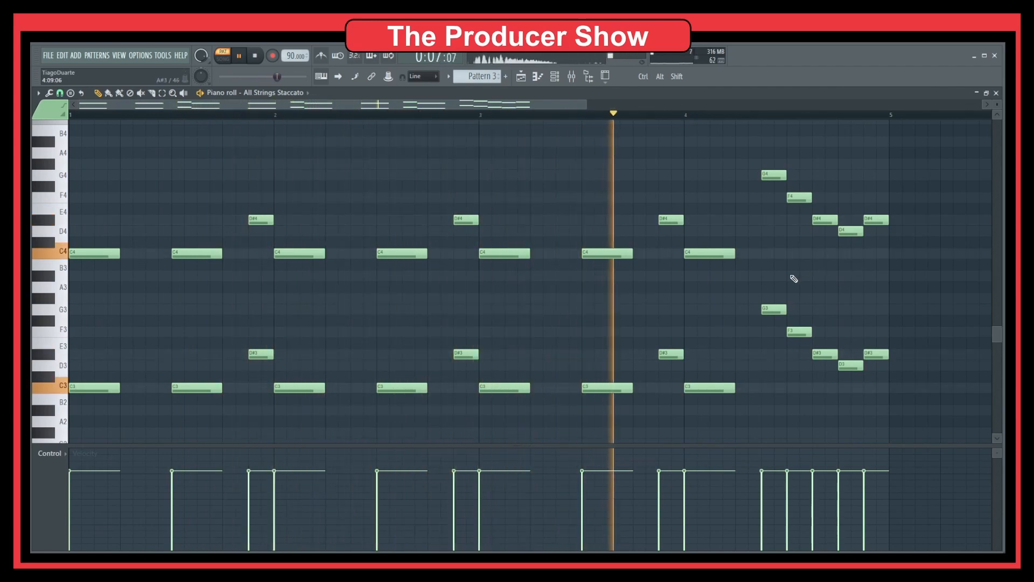
key("space")
scroll(605, 304, "up", 3)
scroll(550, 311, "down", 3)
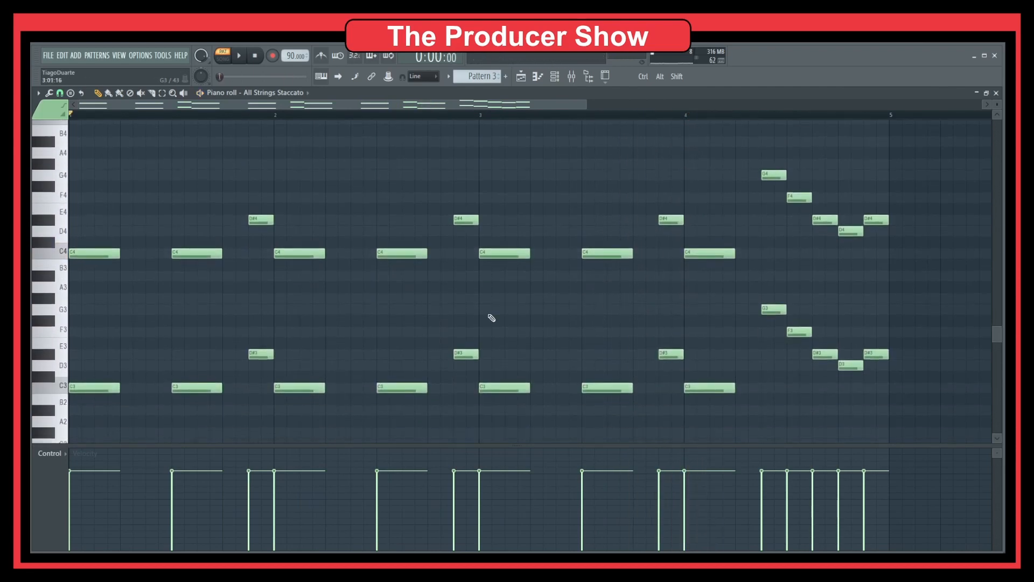
- Audition a C6, D#6, G6 chord above the bass pattern while playing it back
left_click_drag(907, 151, 72, 440)
scroll(190, 442, "up", 3)
left_click(190, 439)
scroll(199, 330, "up", 3)
scroll(197, 333, "up", 3)
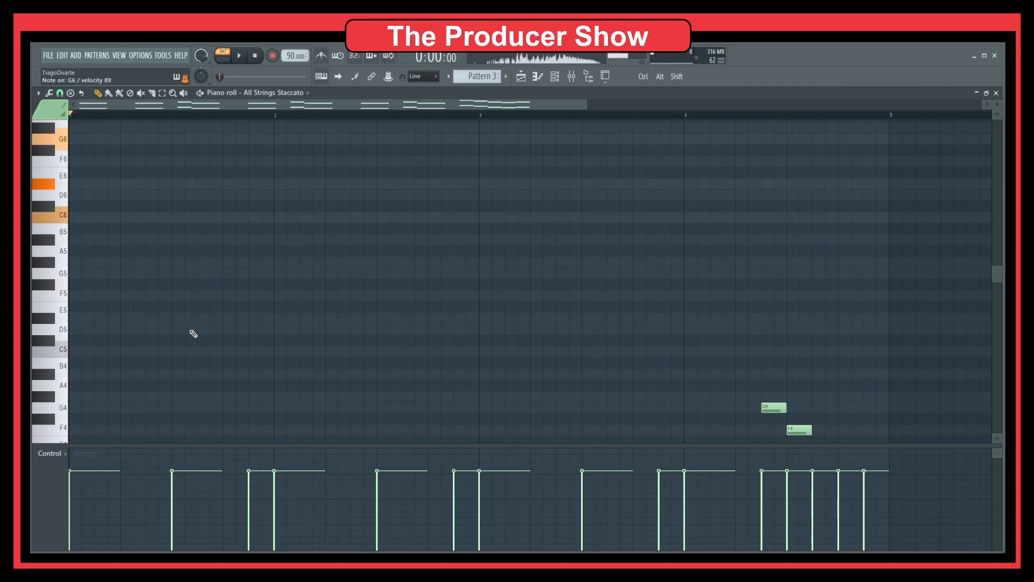
key("space")
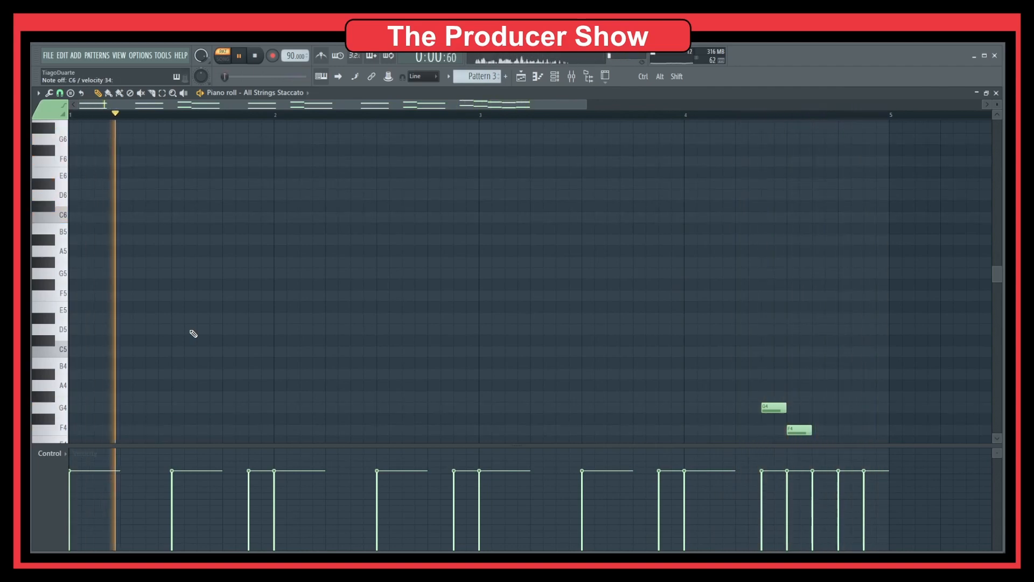
key("space")
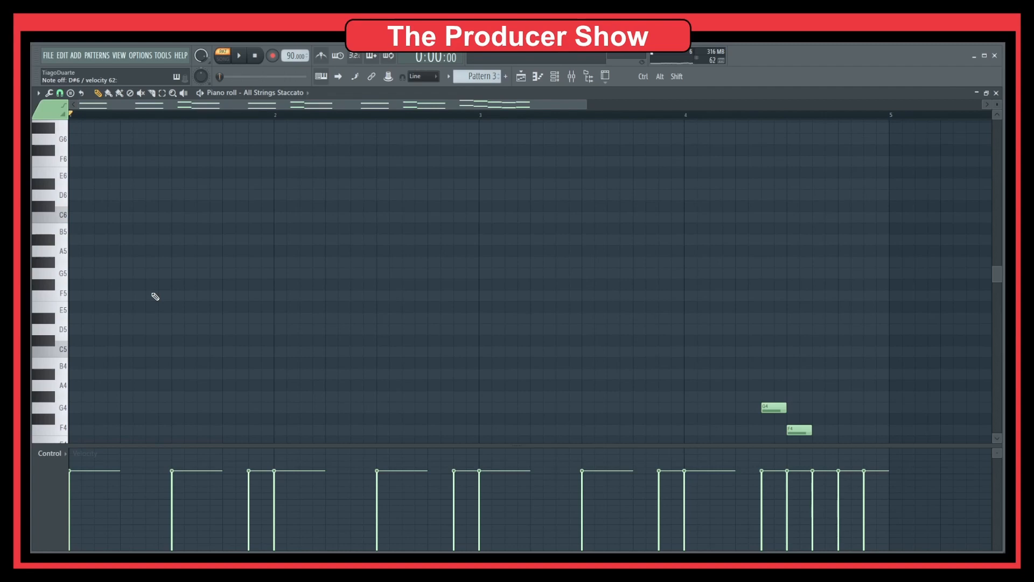
key("space")
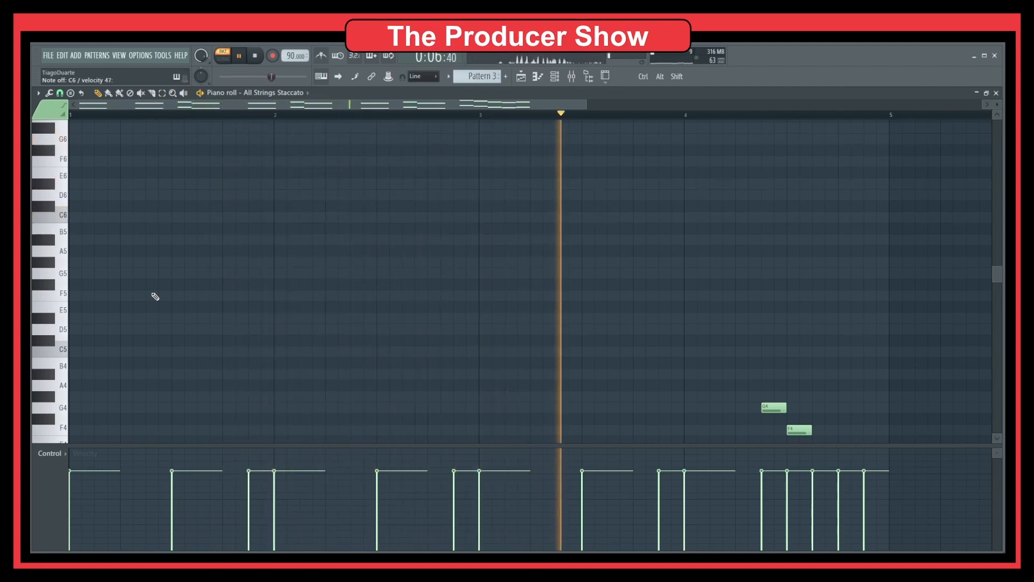
key("space")
- Add two consecutive chords of C6, D#6 and G6 in the first half of bar 1
scroll(119, 249, "up", 3)
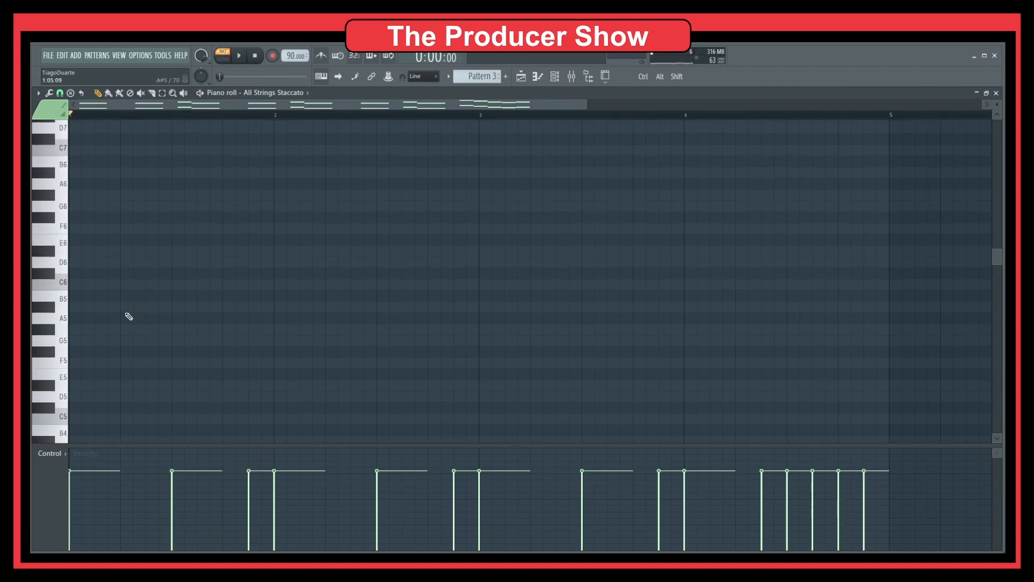
left_click(125, 307)
left_click_drag(125, 308, 118, 253)
left_click_drag(150, 167, 135, 315)
left_click_drag(130, 252, 104, 255)
key("space")
key("space")
left_click_drag(168, 177, 104, 307)
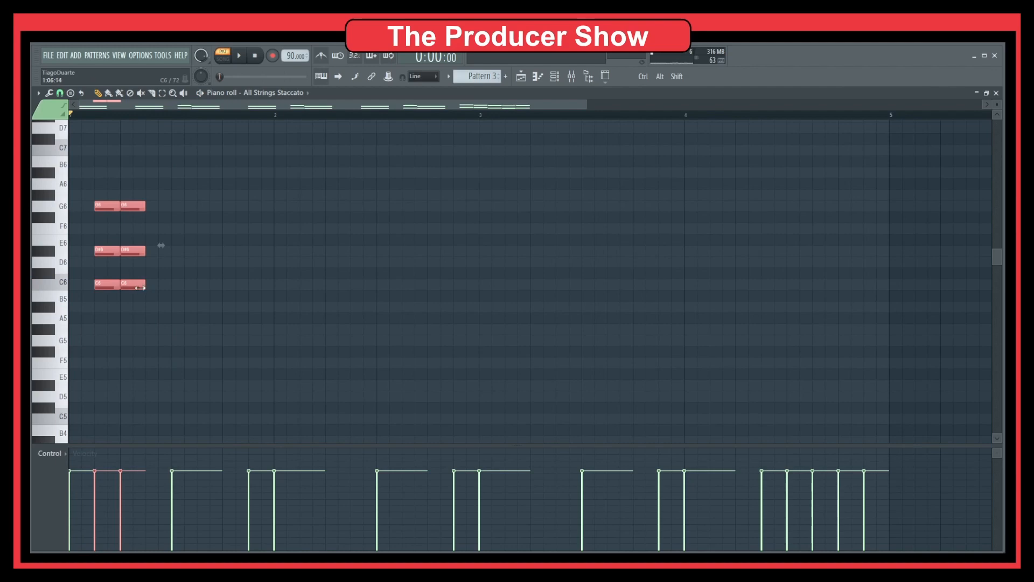
- Shorten the two chords into stabs and copy the pair to every half bar through bar 2
key("space")
left_click_drag(175, 180, 75, 333)
key("space")
left_click_drag(101, 254, 411, 250)
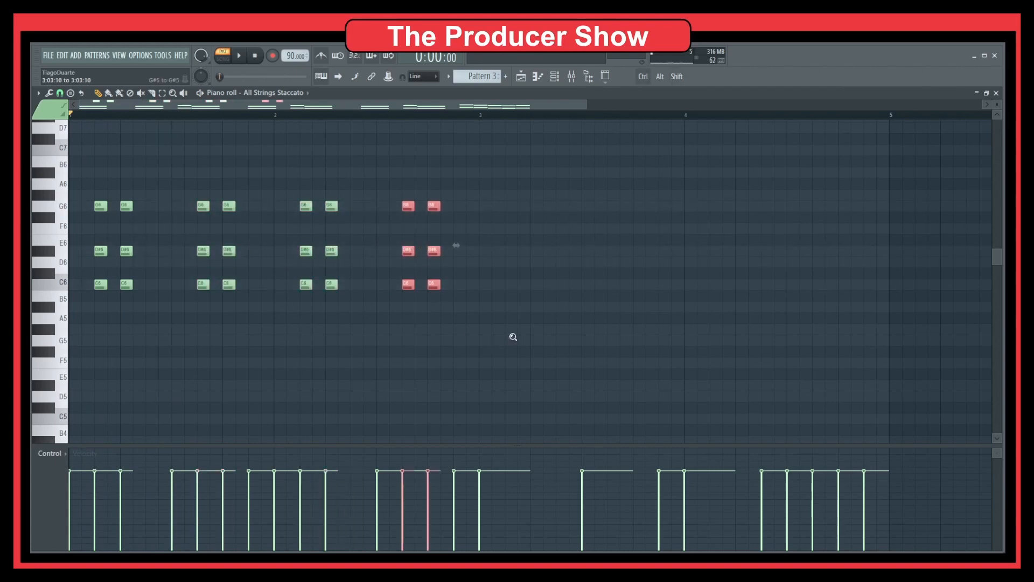
scroll(514, 338, "down", 3)
left_click(500, 276, "ctrl")
- Play the pattern back to check the chord stabs against the bass line
key("space")
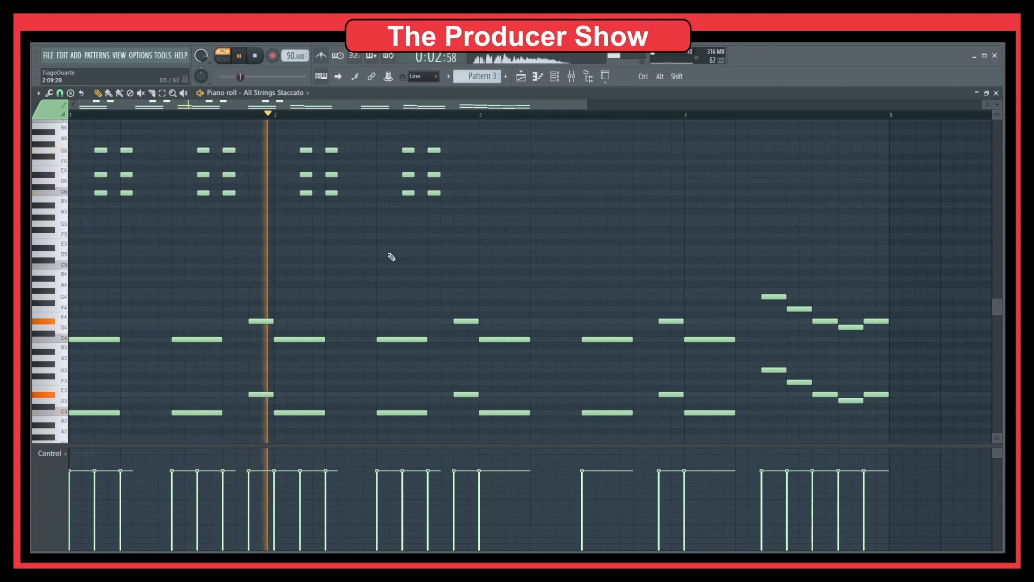
scroll(380, 249, "up", 2)
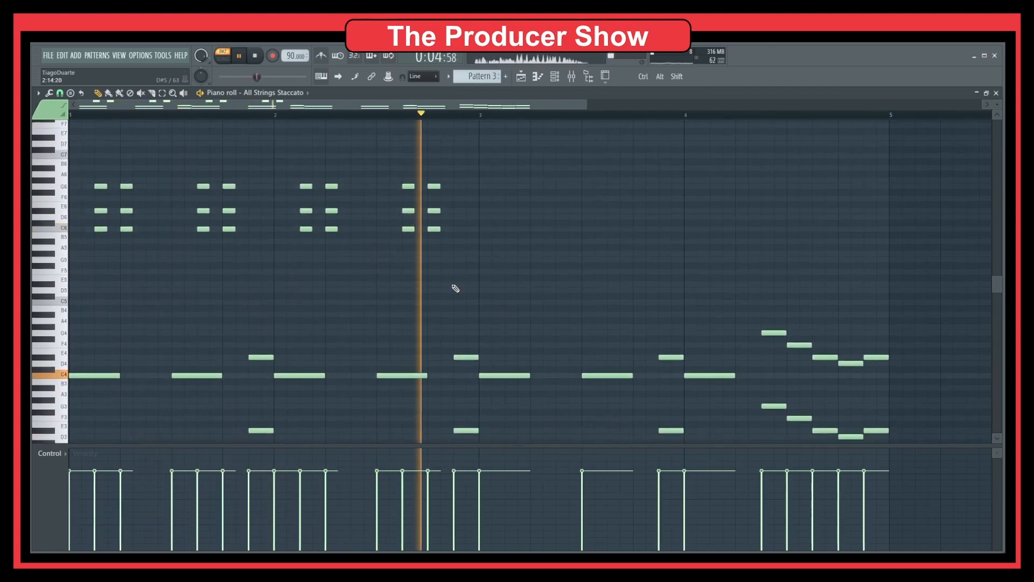
key("space")
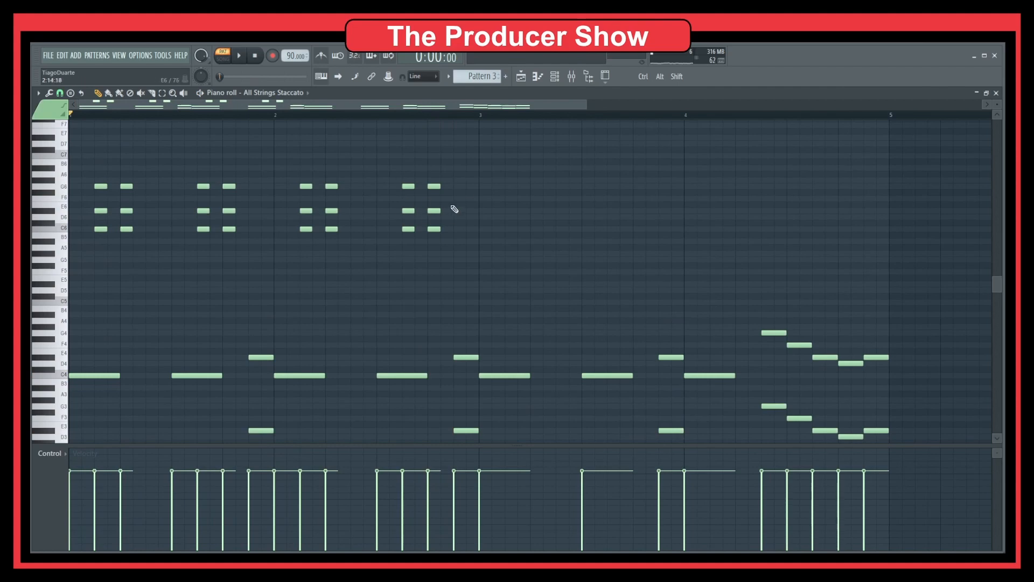
- Try voicing the last chord of bar 2 as D#6, G6 and A#6, and listen to it
scroll(457, 213, "up", 3)
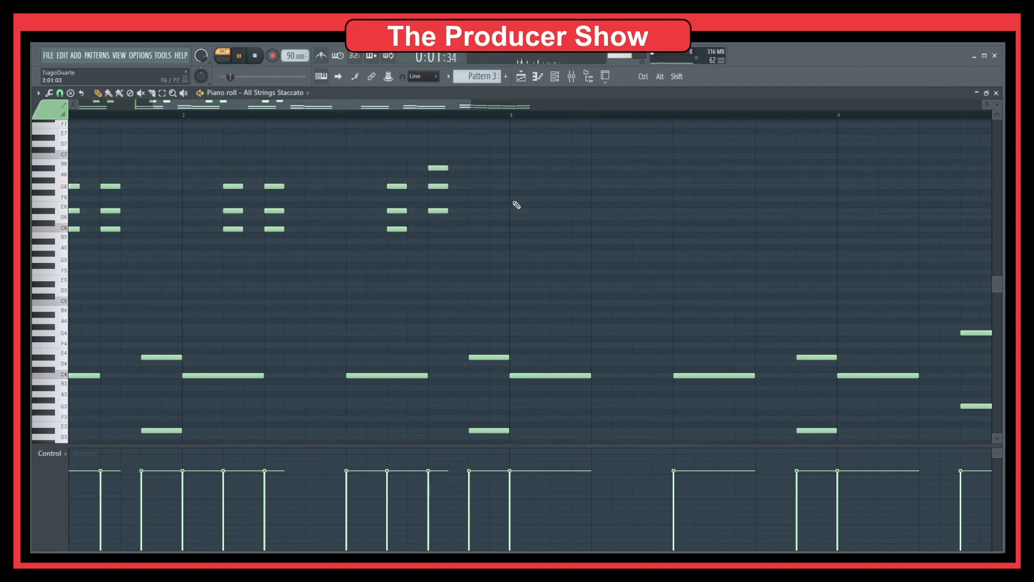
scroll(356, 200, "down", 2)
left_click_drag(326, 214, 480, 240)
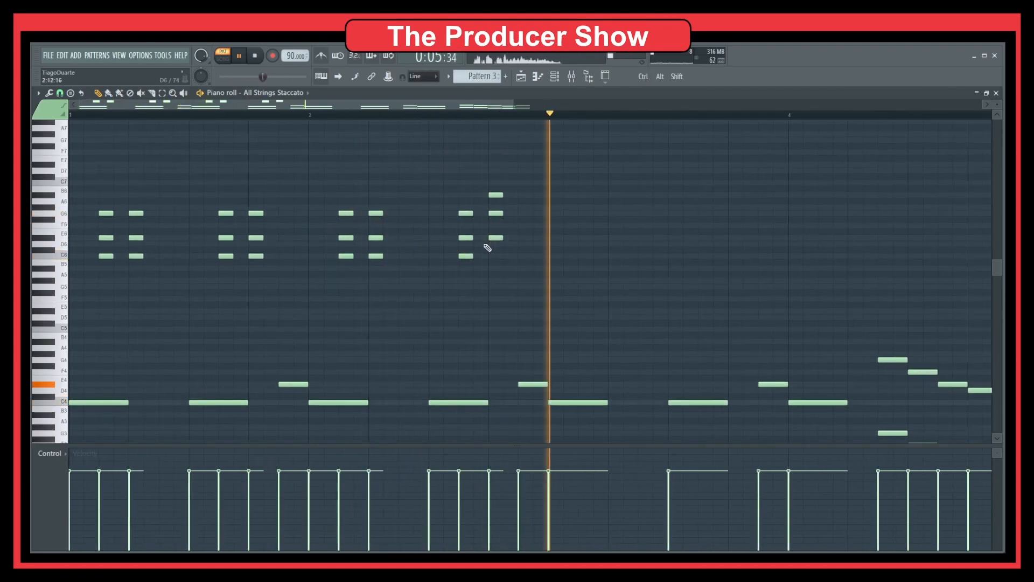
key("space")
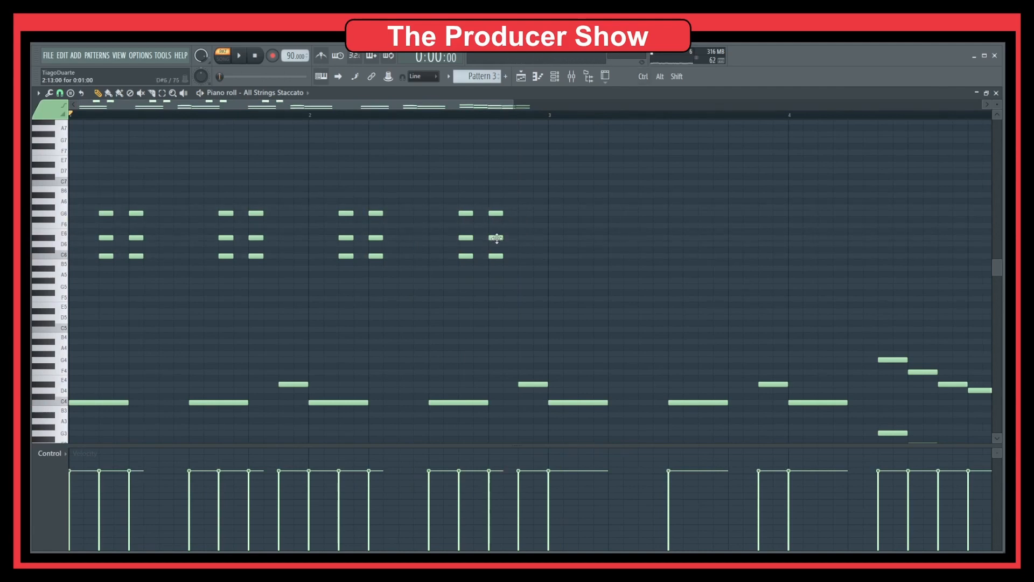
- Change the D#6 in the last chord of bar 2 to F6 while listening to the pattern
key("space")
scroll(541, 242, "down", 3)
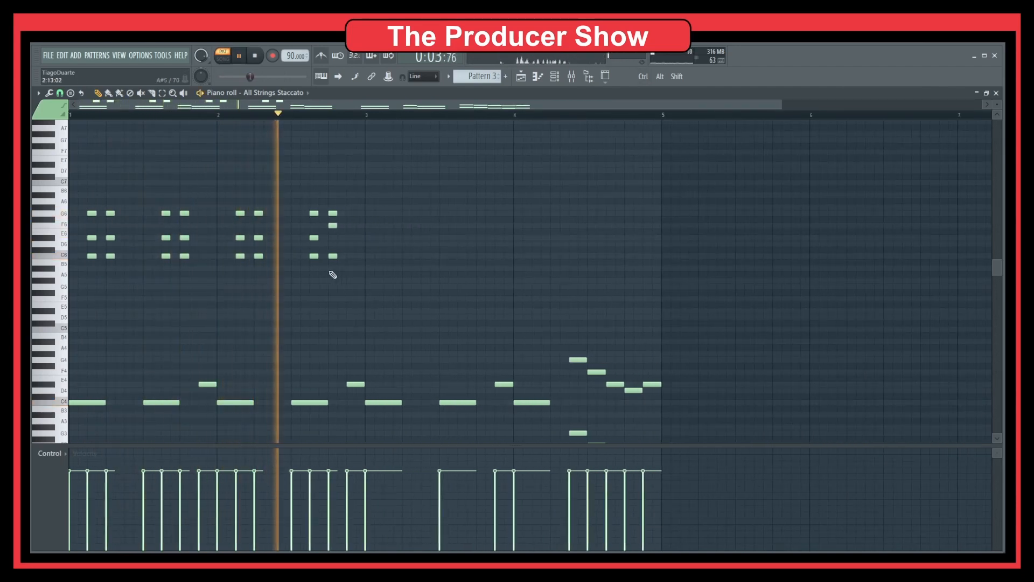
key("space")
- Copy all chord stabs from bars 1 and 2 into bars 3 and 4
left_click_drag(386, 182, 70, 276)
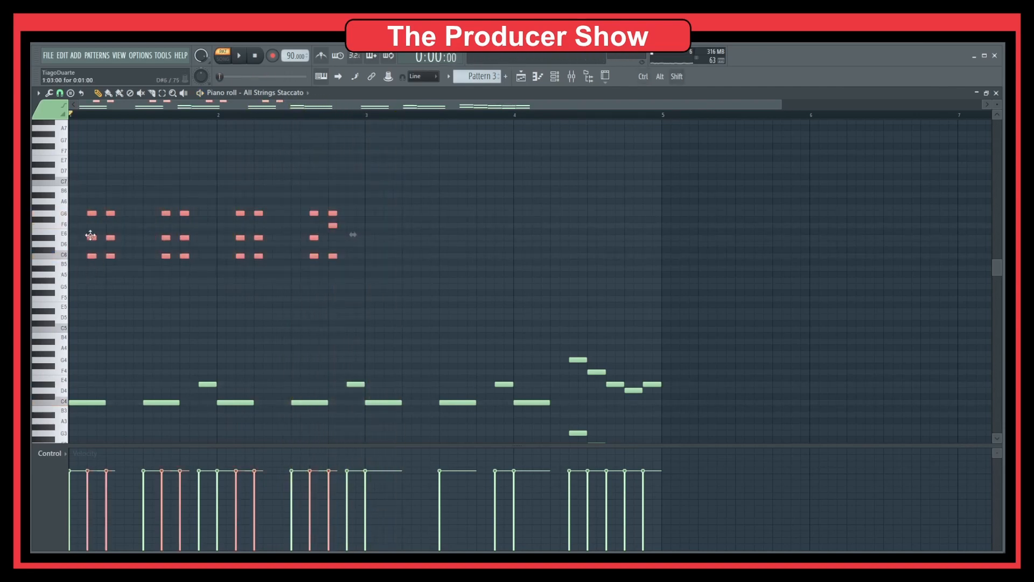
left_click_drag(91, 237, 388, 238)
left_click(470, 329, "ctrl")
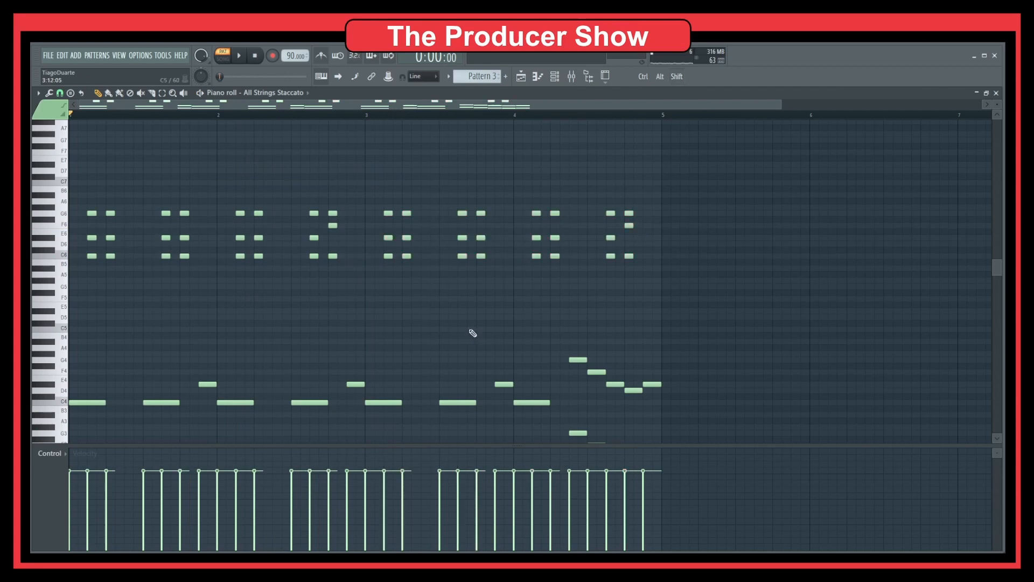
scroll(470, 329, "down", 2)
scroll(473, 332, "down", 3)
scroll(473, 332, "up", 3)
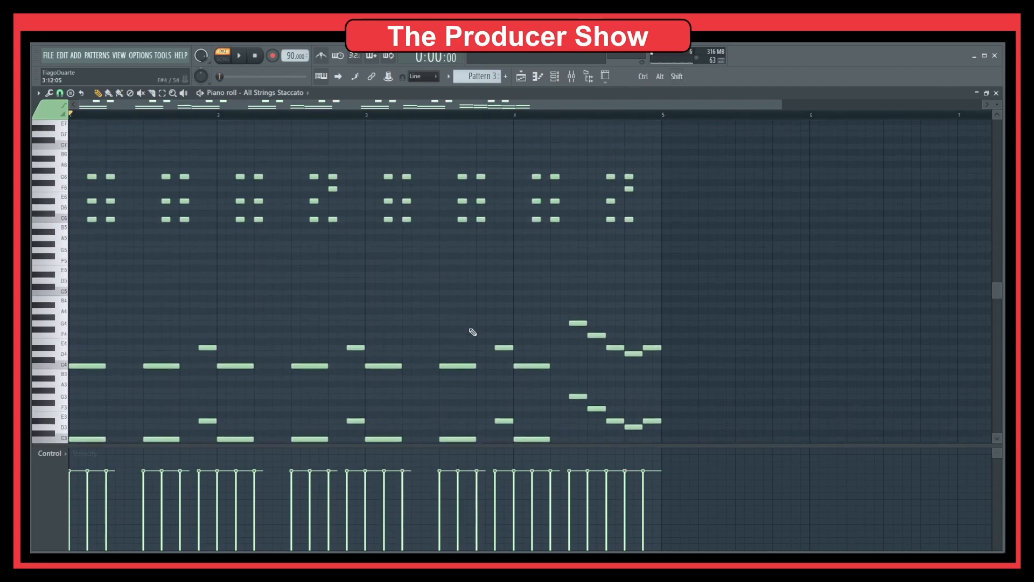
- Replace the last two chords in bar 4 with the run G6, A#6, F6, G6, D#6, F6, D6, D#6, C6, D6
scroll(599, 256, "up", 2)
left_click_drag(599, 256, 477, 278)
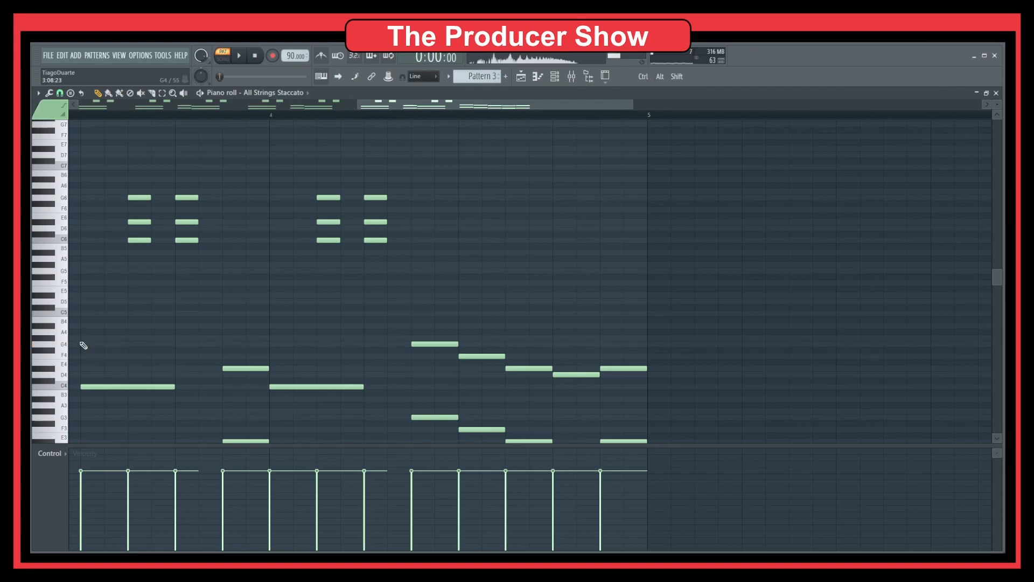
left_click(447, 198)
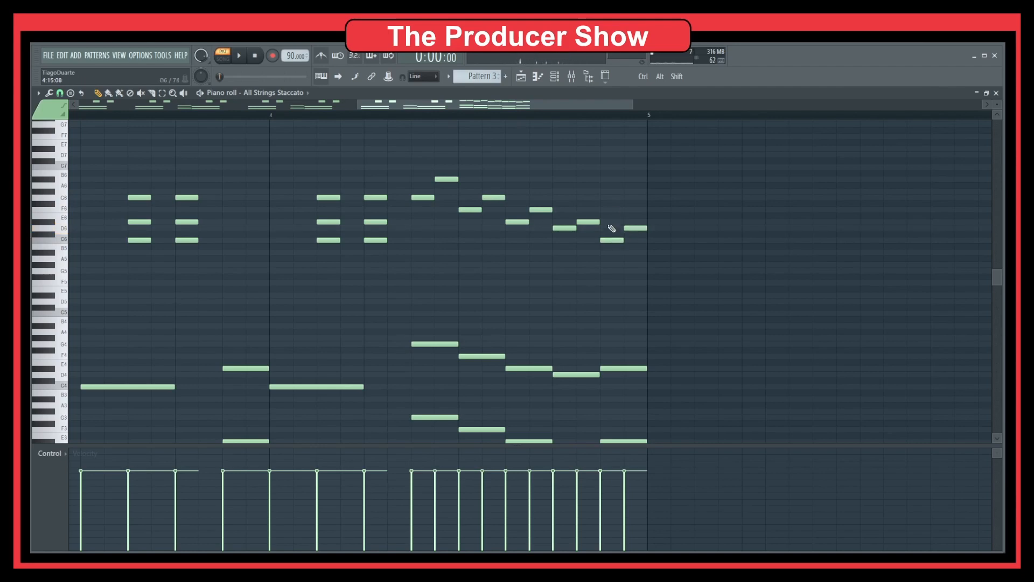
scroll(508, 258, "down", 4)
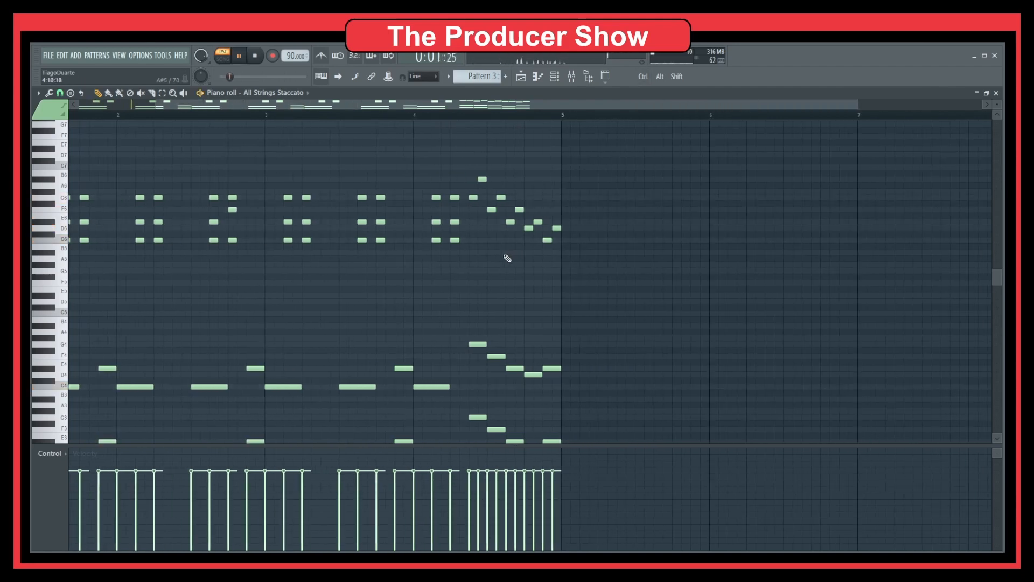
left_click_drag(390, 271, 555, 273)
scroll(548, 268, "down", 2)
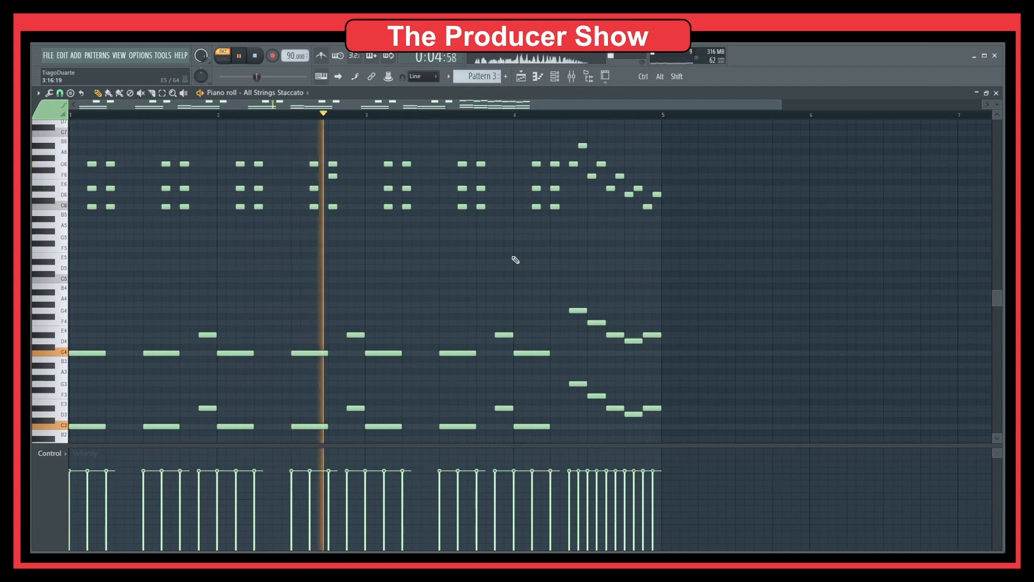
- Open the strings channel's instrument and switch through the Violins Pizzicato, Violins Staccato and Violins Sustain presets during playback
key("F7")
left_click(154, 134)
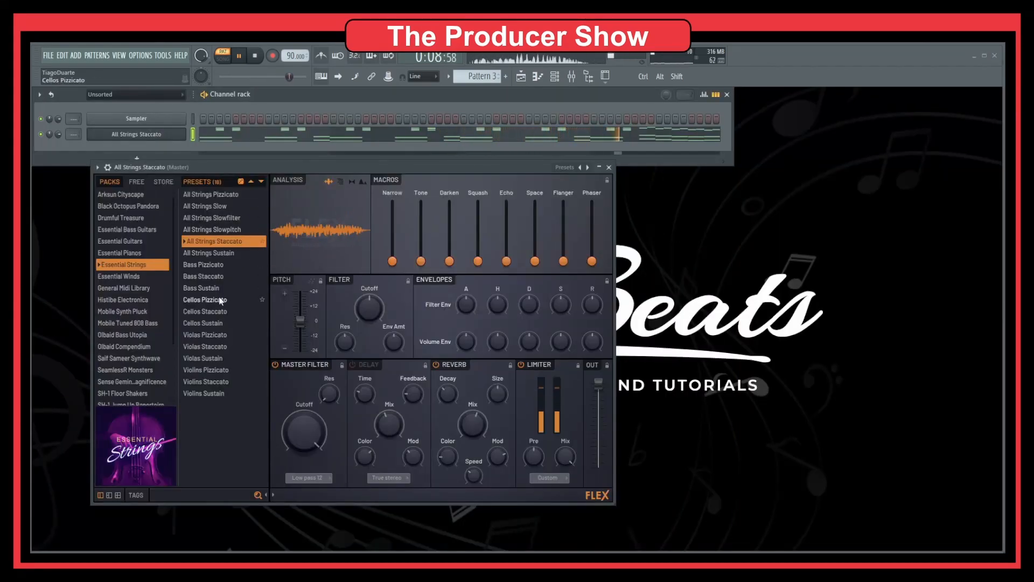
left_click(216, 372)
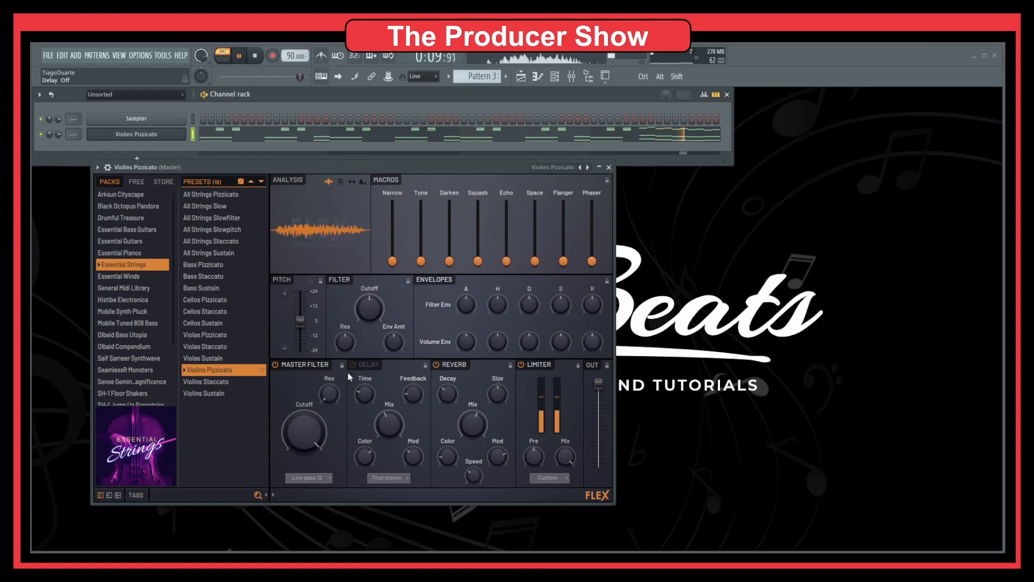
left_click(216, 382)
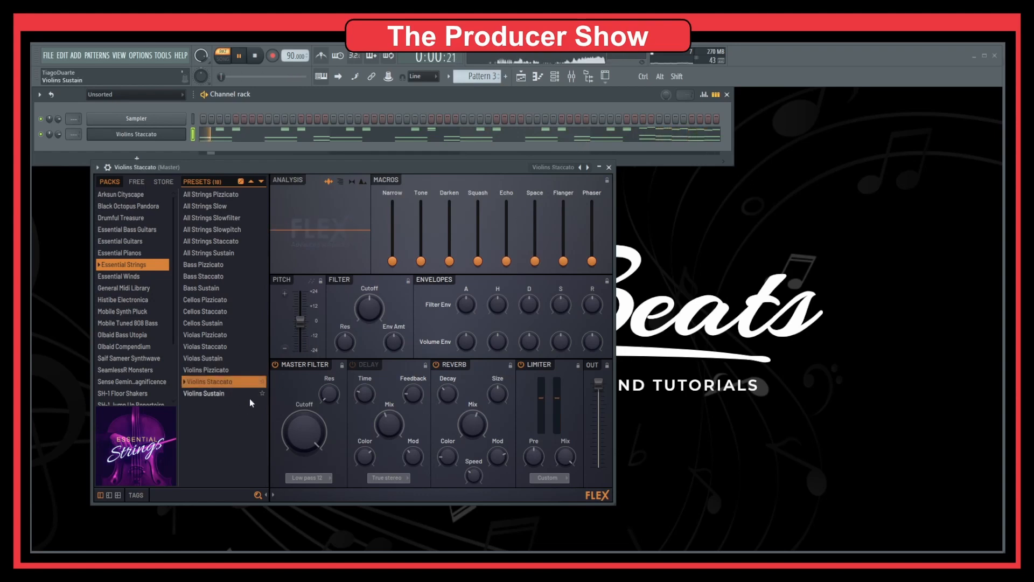
left_click(219, 393)
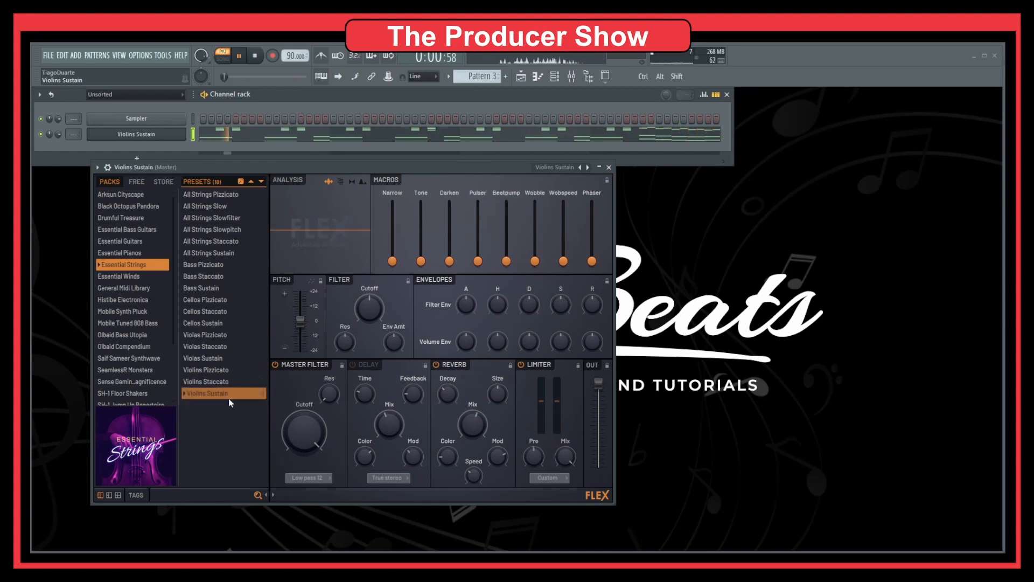